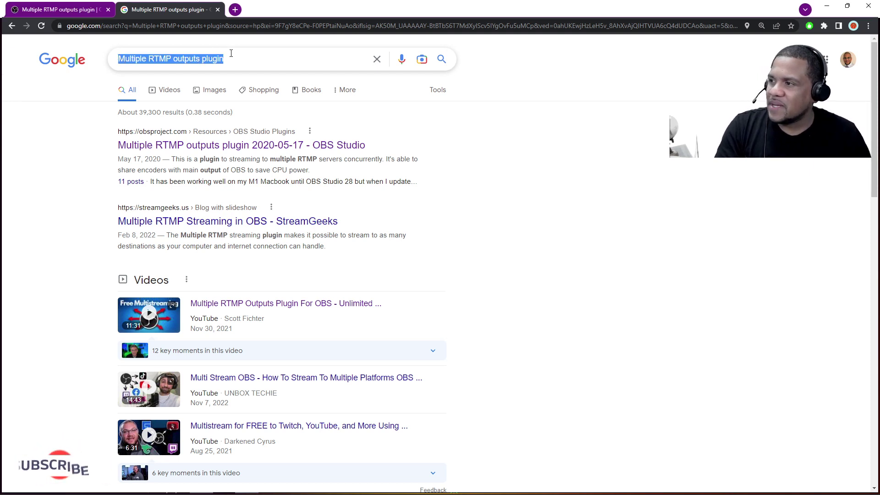
pyautogui.click(226, 59)
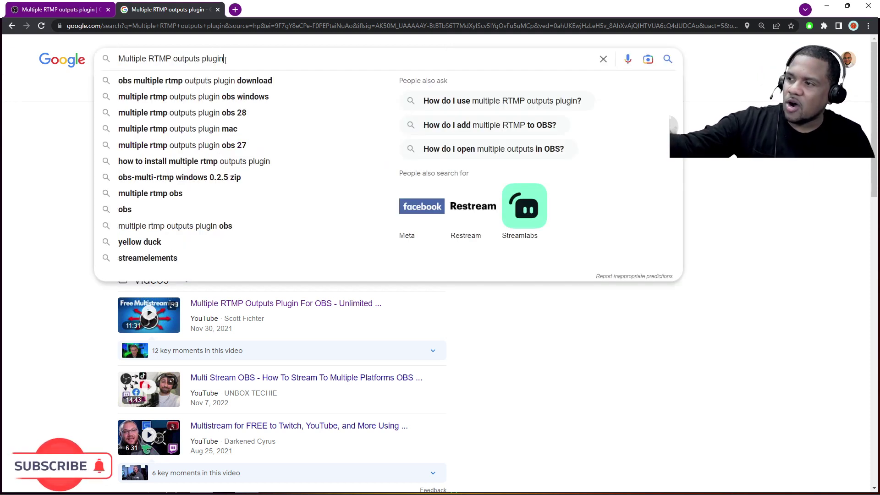
pyautogui.click(735, 218)
pyautogui.click(239, 62)
pyautogui.click(556, 373)
pyautogui.moveTo(365, 145); pyautogui.dragTo(118, 144)
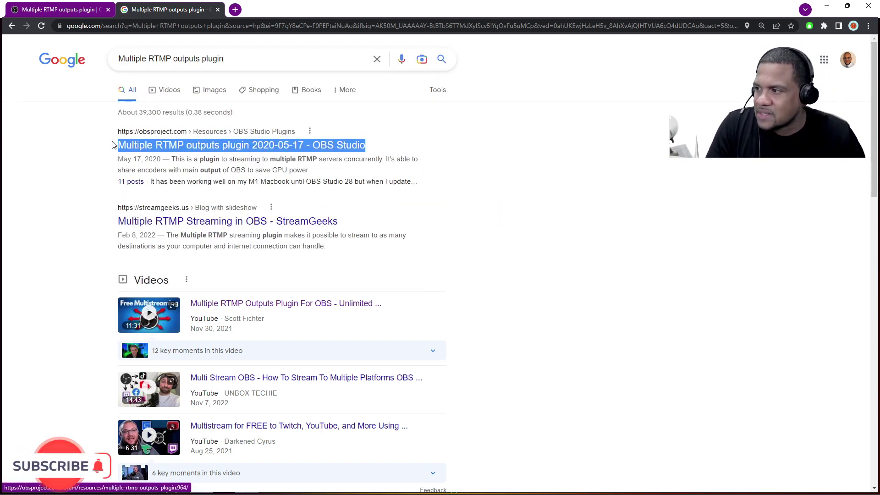
# Open the OBS Studio search result for the Multiple RTMP outputs plugin
pyautogui.click(868, 26)
pyautogui.click(840, 111)
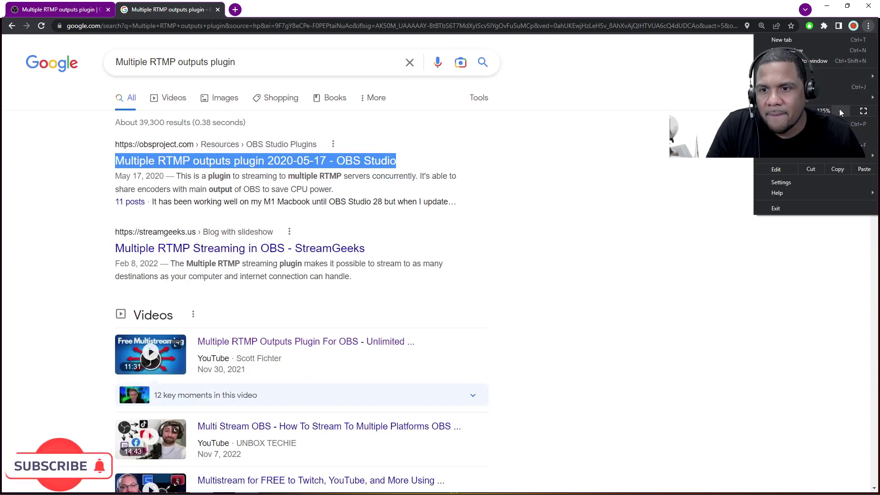
pyautogui.click(840, 112)
pyautogui.click(276, 198)
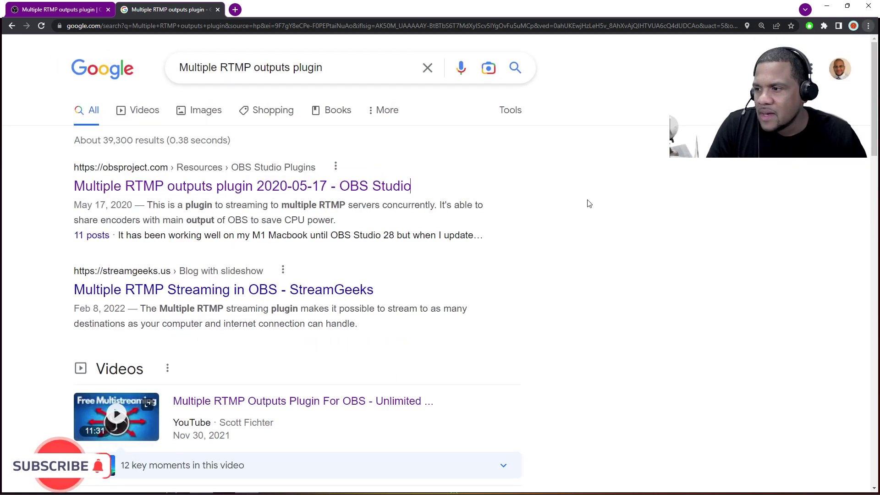
pyautogui.click(276, 196)
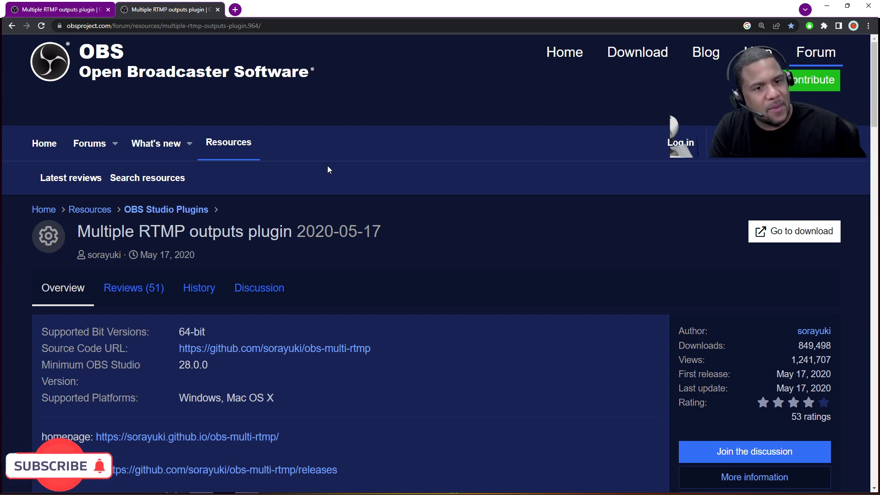
# Go to the plugin's GitHub releases and download and open obs-multi-rtmp-portable.zip
pyautogui.click(802, 234)
pyautogui.scroll(-8, 418, 341)
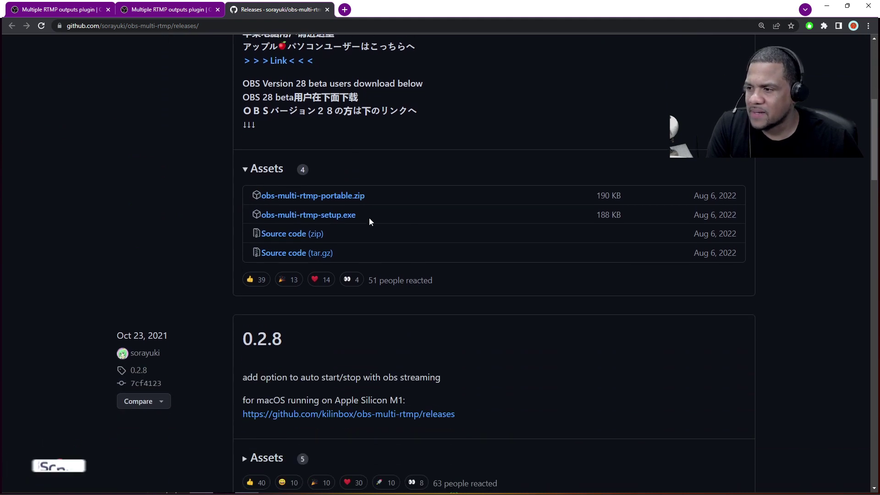
pyautogui.moveTo(372, 215); pyautogui.dragTo(259, 217)
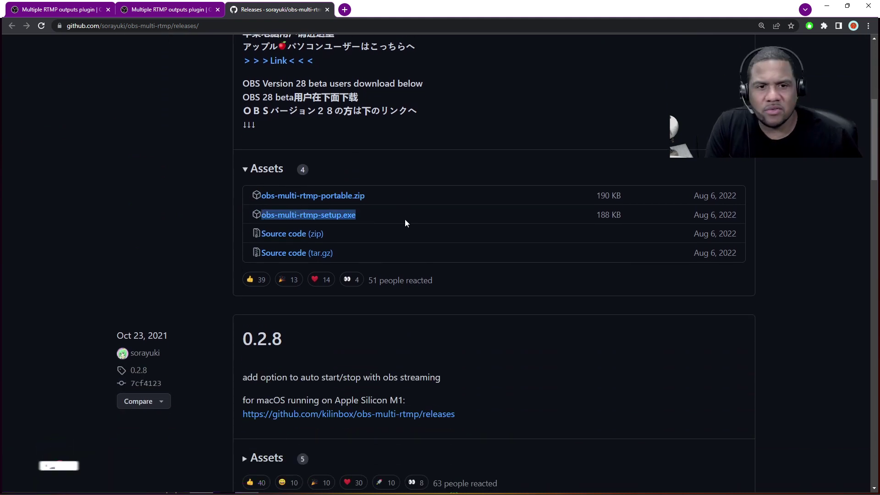
pyautogui.click(341, 198)
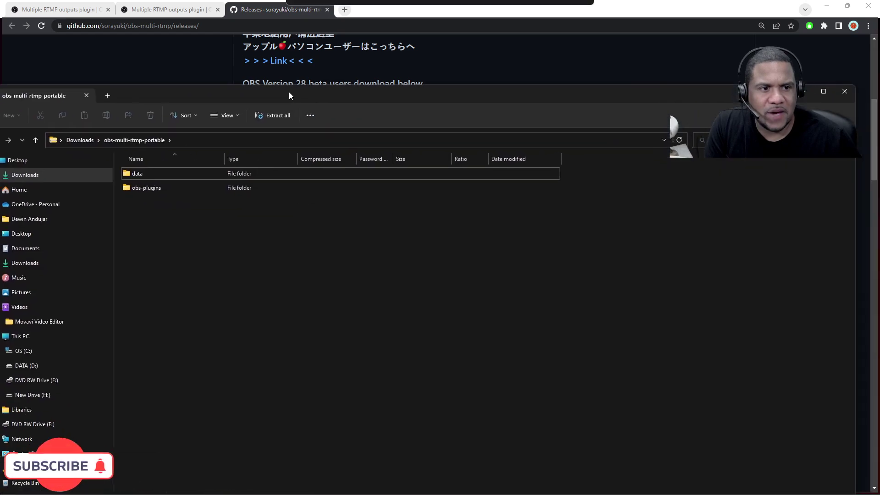
# Copy the data and obs-plugins folders from the obs-multi-rtmp-portable archive
pyautogui.moveTo(289, 92); pyautogui.dragTo(313, 60)
pyautogui.moveTo(212, 186); pyautogui.dragTo(158, 129)
pyautogui.moveTo(192, 203); pyautogui.dragTo(162, 136)
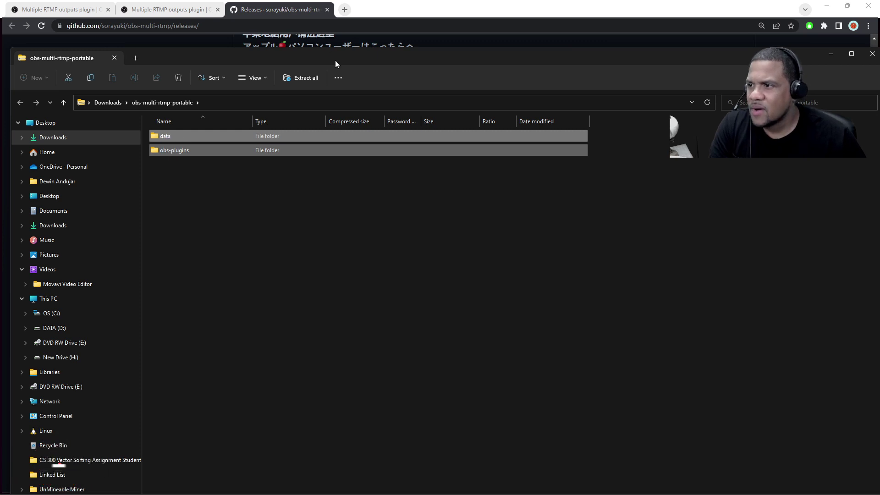
pyautogui.click(306, 64)
pyautogui.click(516, 316)
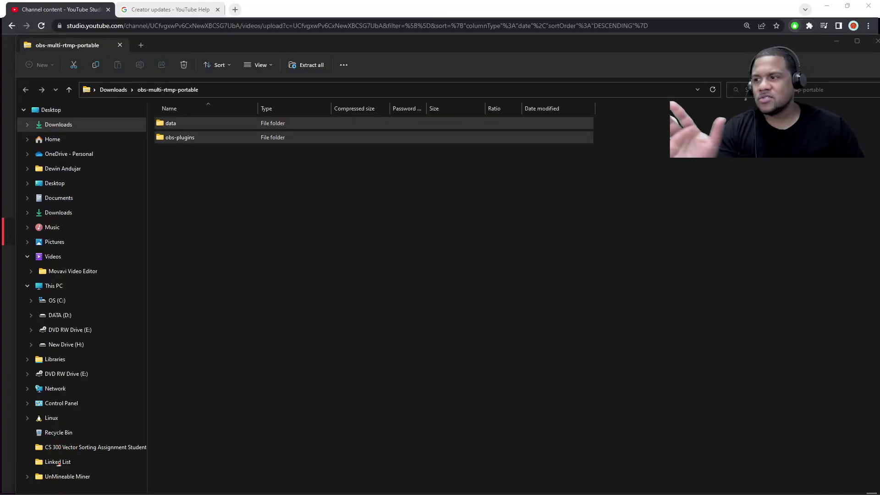
pyautogui.click(221, 228)
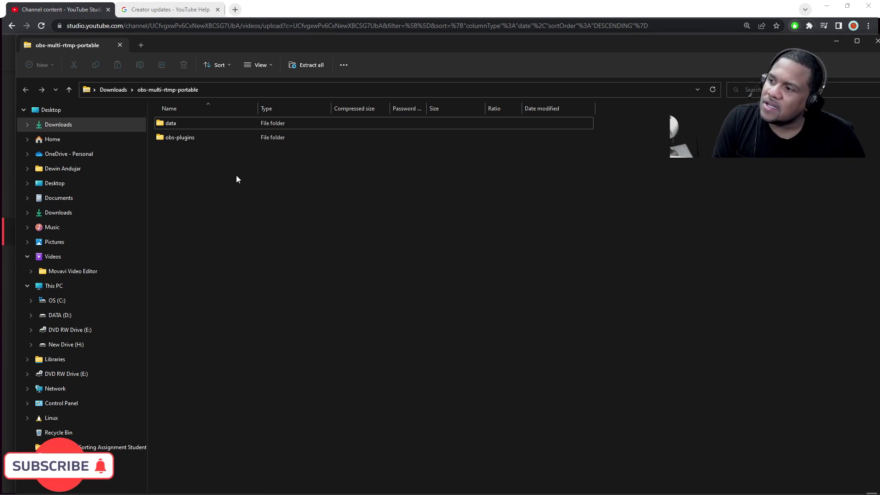
pyautogui.moveTo(294, 207); pyautogui.dragTo(161, 118)
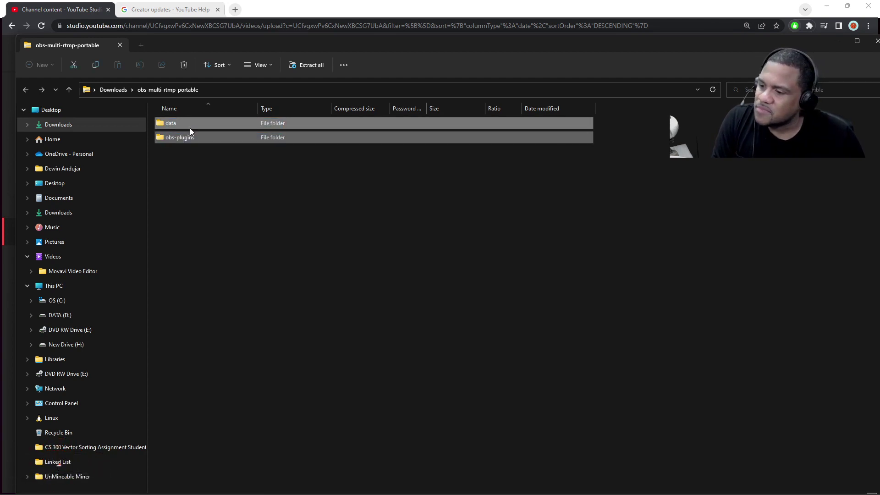
pyautogui.hotkey('ctrl', 'c')
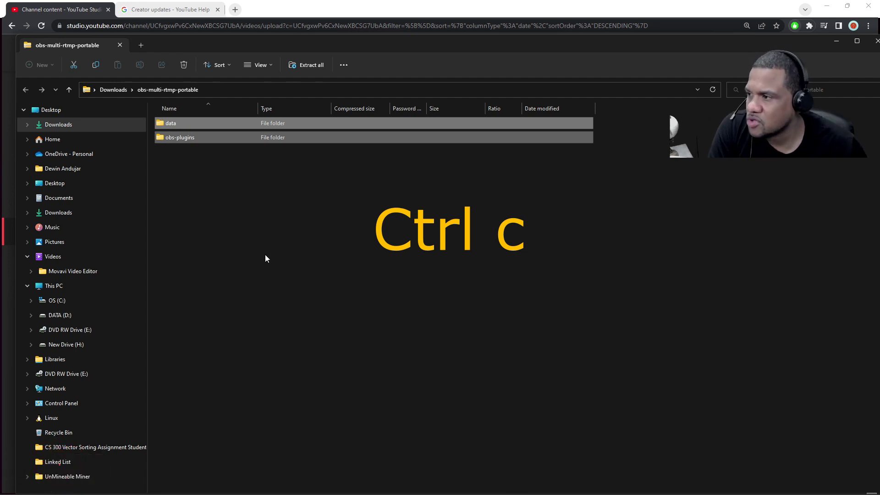
pyautogui.rightClick(196, 126)
pyautogui.click(227, 167)
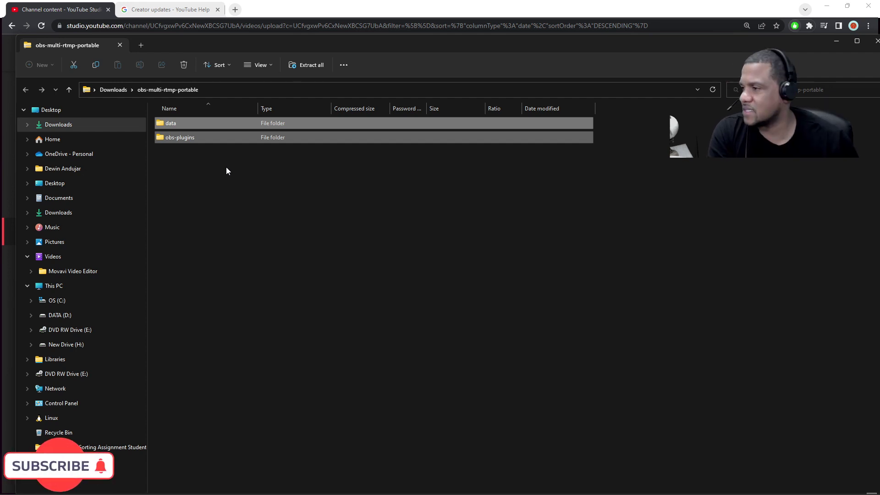
# Paste the copied data and obs-plugins folders into the obs-studio folder on the DATA (D:) drive
pyautogui.click(65, 316)
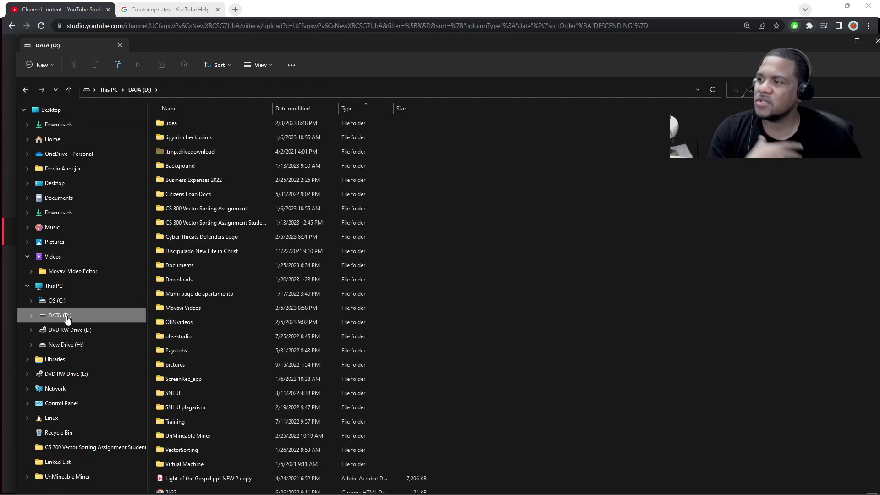
pyautogui.doubleClick(202, 336)
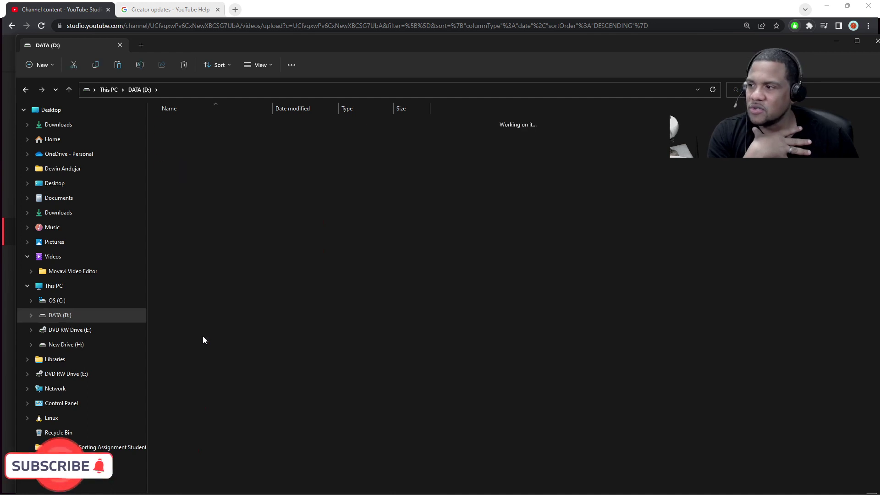
pyautogui.rightClick(186, 199)
pyautogui.click(366, 302)
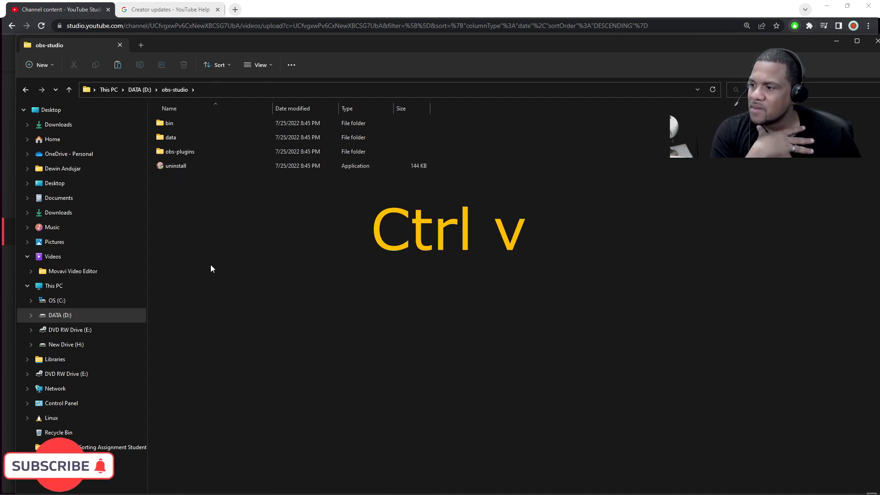
pyautogui.rightClick(213, 265)
pyautogui.click(470, 363)
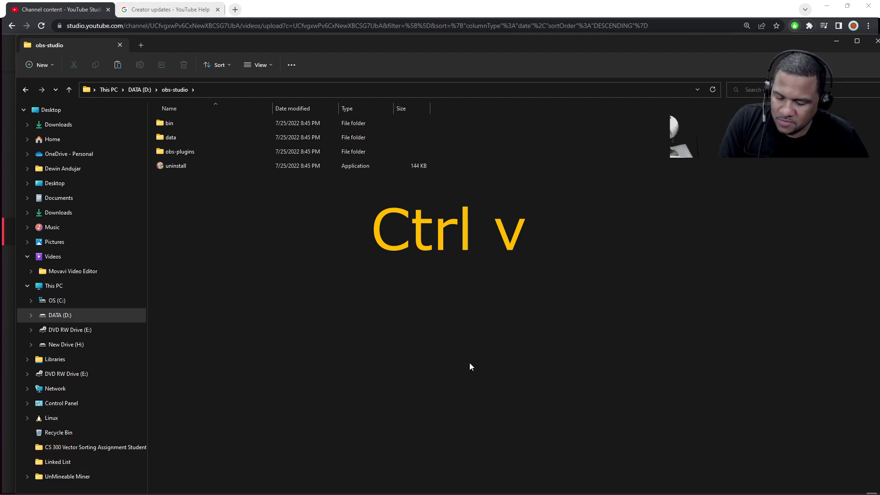
pyautogui.hotkey('ctrl', 'v')
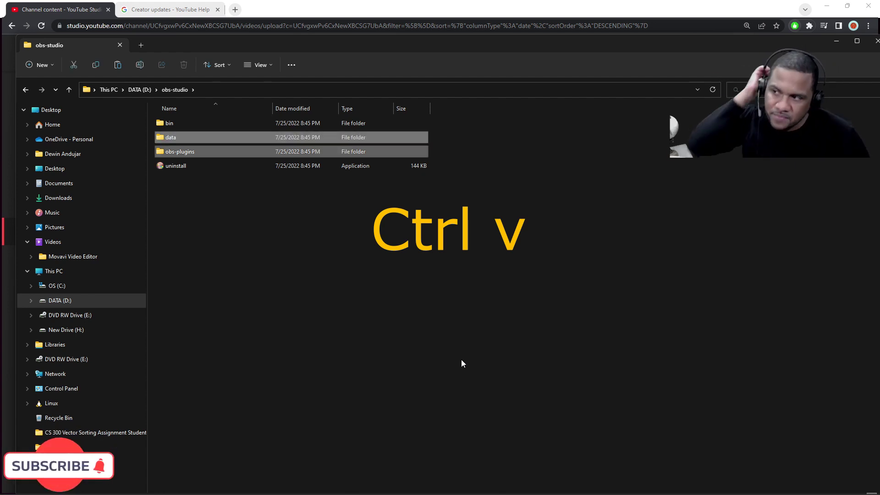
pyautogui.click(341, 305)
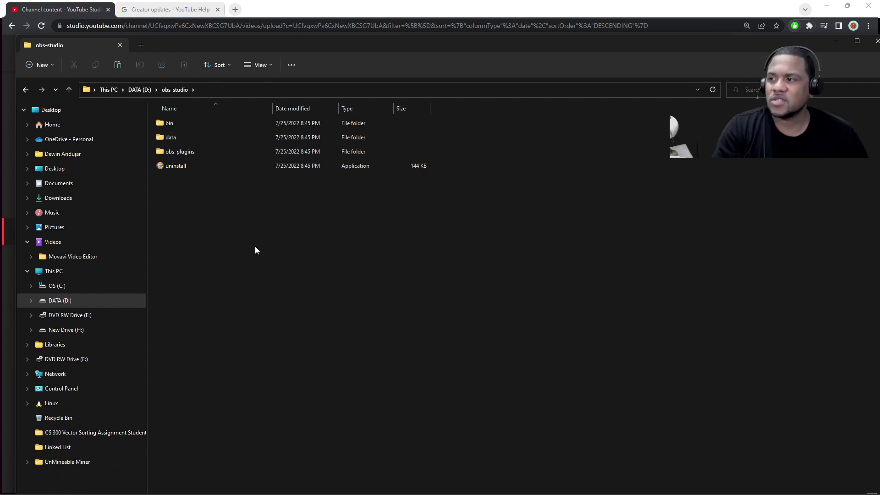
# Check the contents of the data and obs-plugins folders inside obs-studio on the DATA (D:) drive
pyautogui.click(178, 138)
pyautogui.keyDown('shift'); pyautogui.click(183, 153); pyautogui.keyUp('shift')
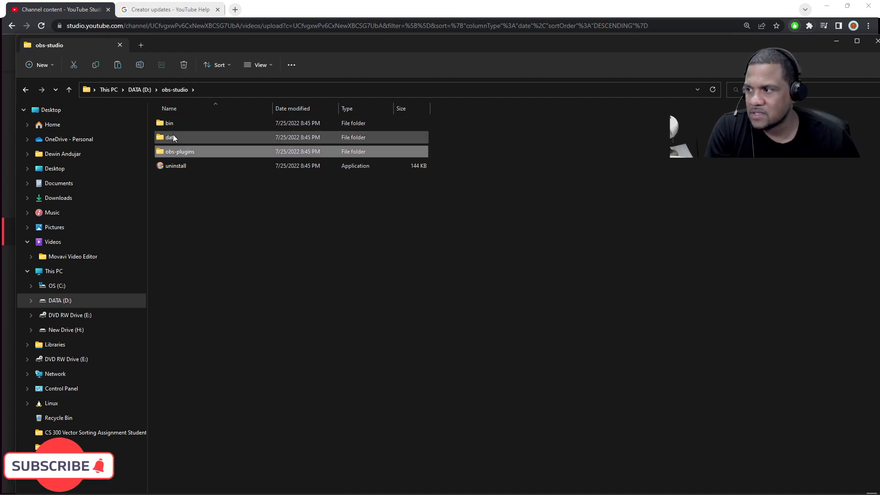
pyautogui.click(185, 153)
pyautogui.click(177, 139)
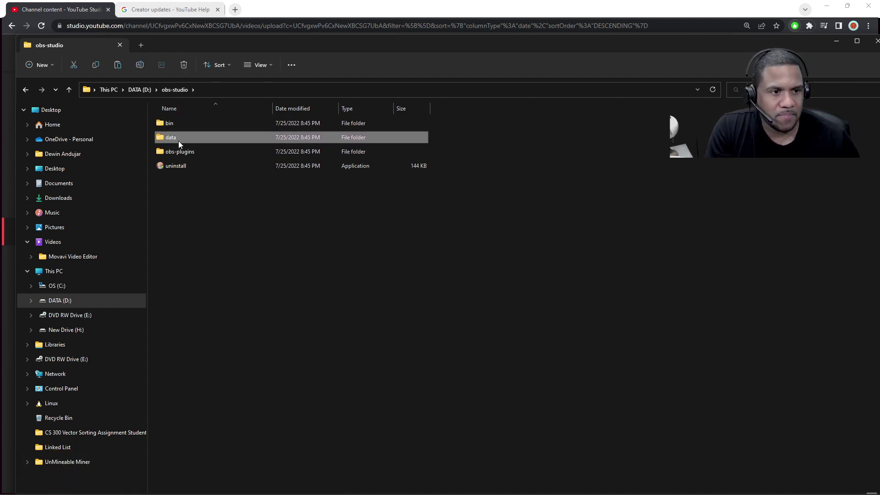
pyautogui.click(181, 152)
pyautogui.moveTo(281, 183); pyautogui.dragTo(161, 147)
pyautogui.doubleClick(183, 140)
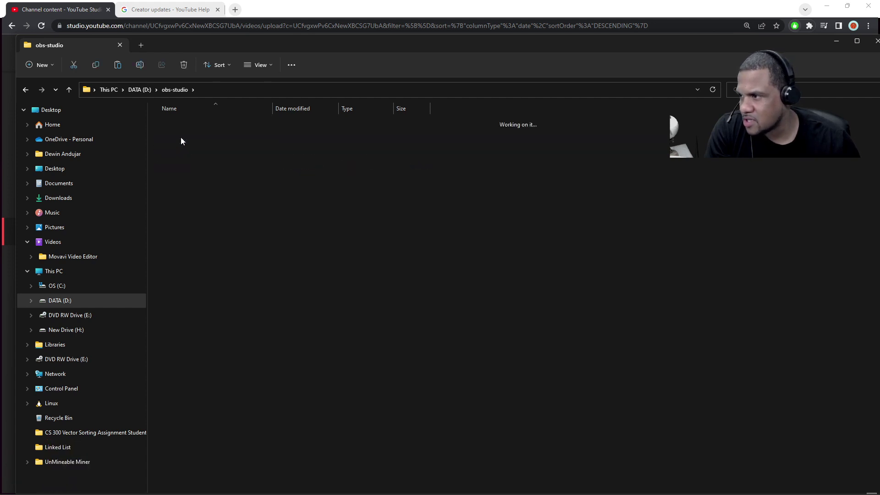
pyautogui.click(30, 94)
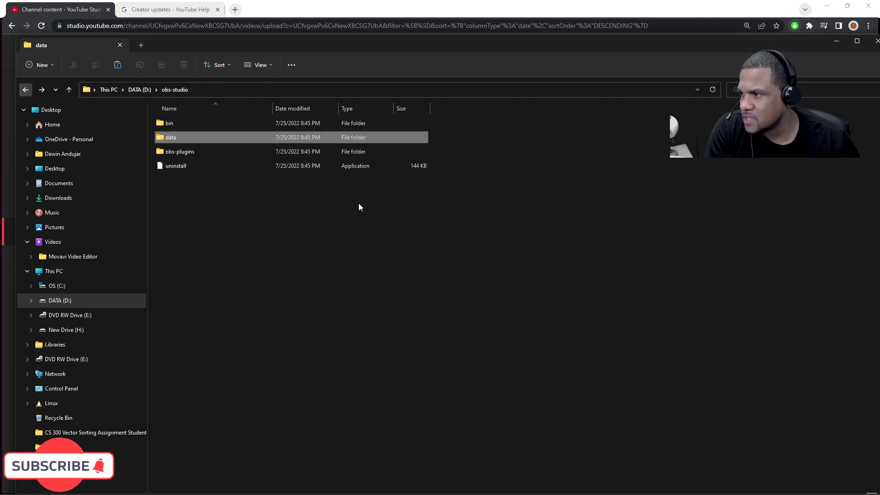
pyautogui.doubleClick(188, 152)
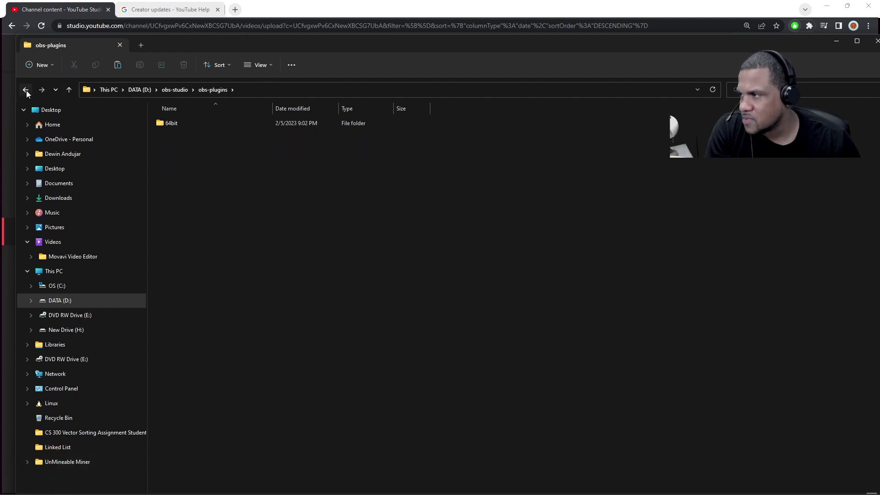
pyautogui.click(26, 93)
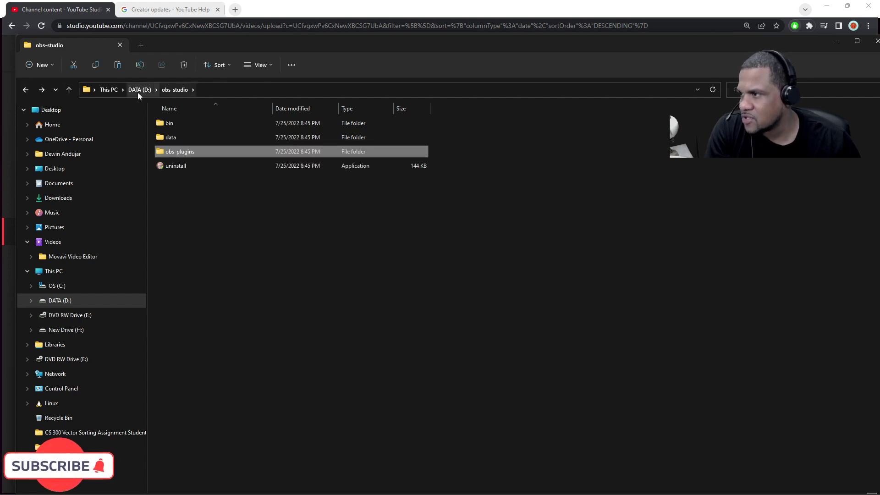
pyautogui.click(138, 91)
pyautogui.doubleClick(183, 324)
pyautogui.click(26, 90)
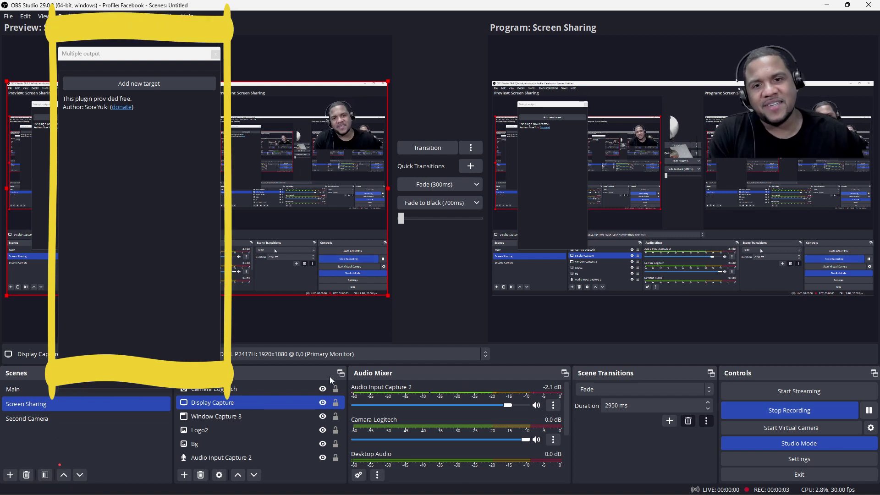
# Switch to OBS Studio and close the floating Multiple output dock
pyautogui.moveTo(131, 61)
pyautogui.mouseDown()
pyautogui.moveTo(213, 80)
pyautogui.moveTo(196, 67)
pyautogui.mouseUp()
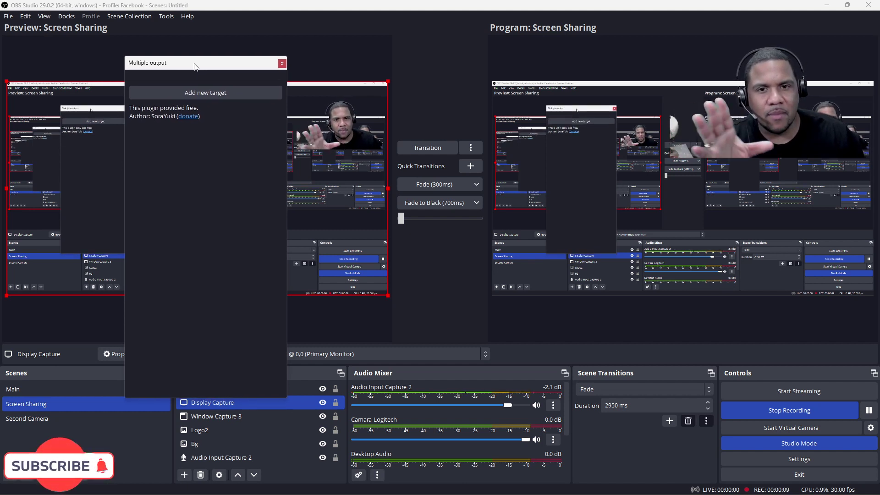
pyautogui.moveTo(172, 63); pyautogui.dragTo(181, 65)
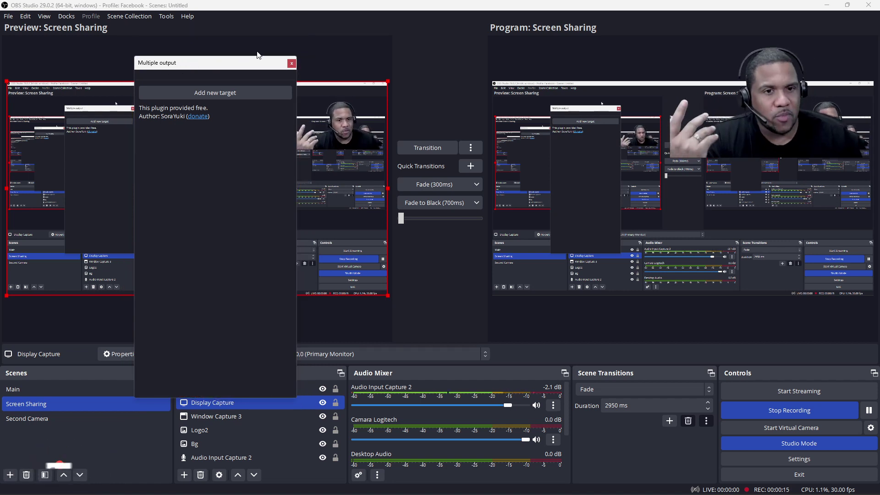
pyautogui.click(291, 63)
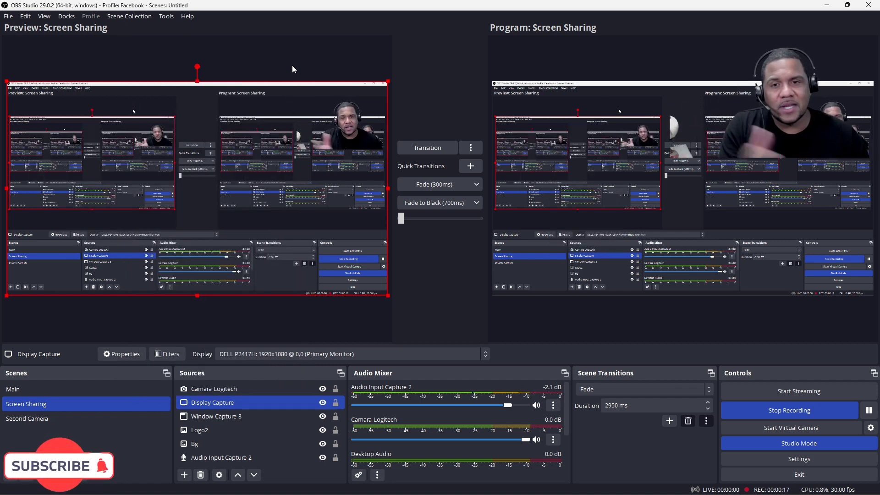
# Show the Multiple output dock in OBS Studio and move it away from the preview
pyautogui.click(67, 18)
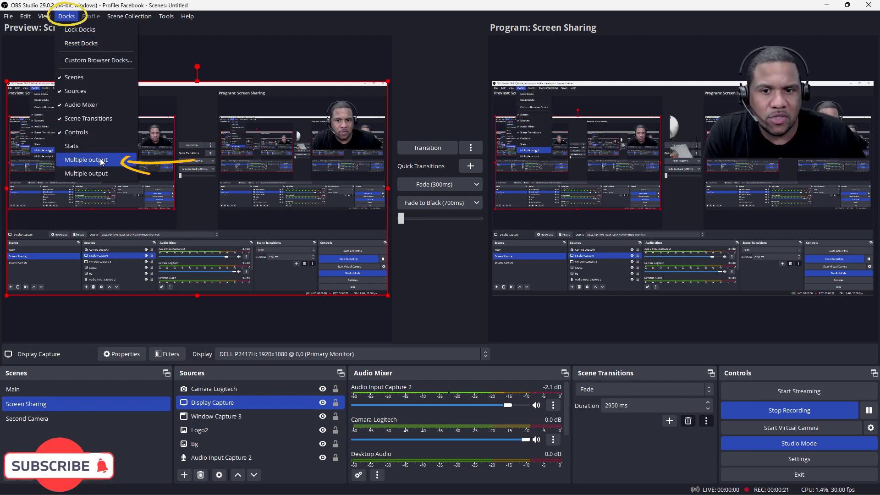
pyautogui.click(100, 161)
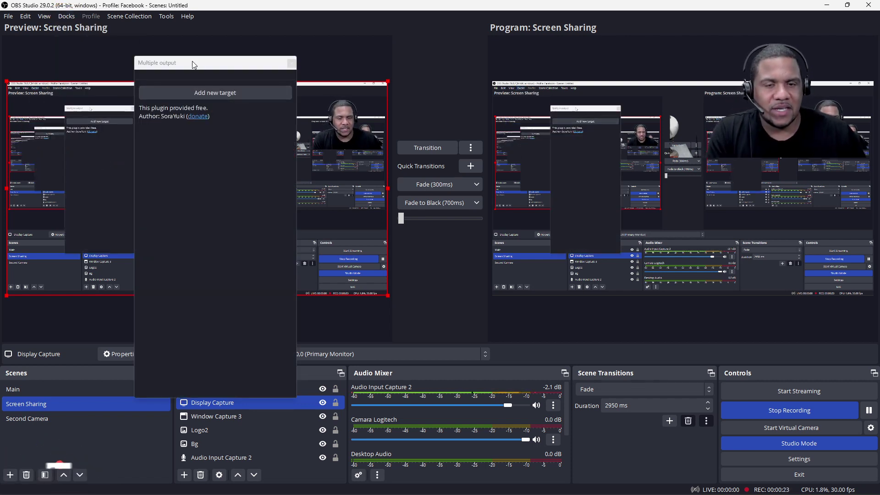
pyautogui.moveTo(192, 68); pyautogui.dragTo(856, 81)
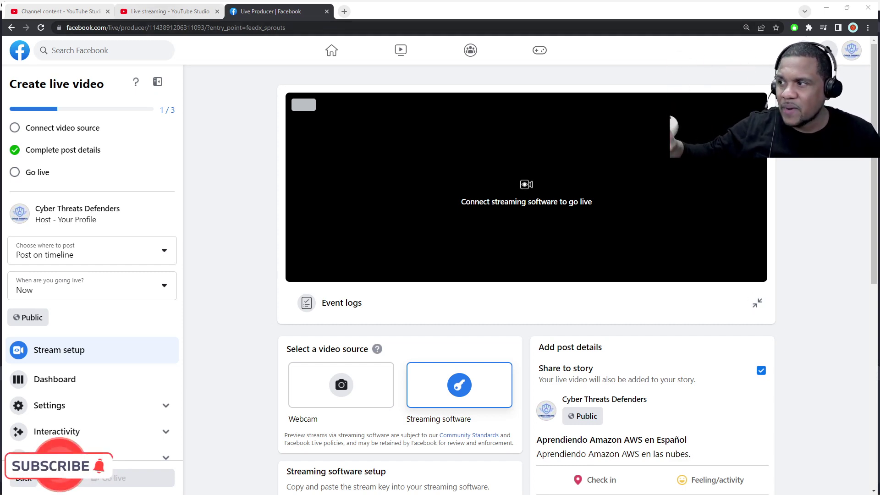
# Switch to the YouTube Studio live streaming page in the browser and copy its stream key
pyautogui.click(163, 13)
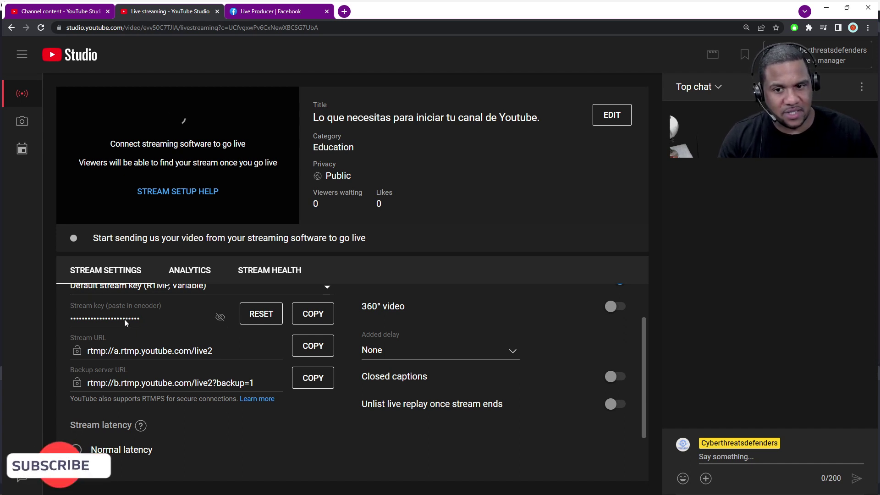
pyautogui.click(321, 316)
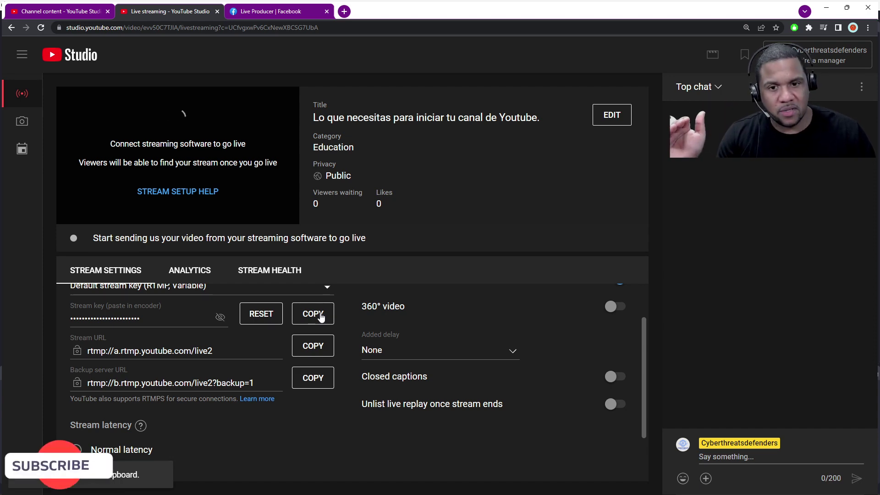
# Switch to the Facebook Live Producer page and look over its video source and streaming software setup
pyautogui.click(295, 13)
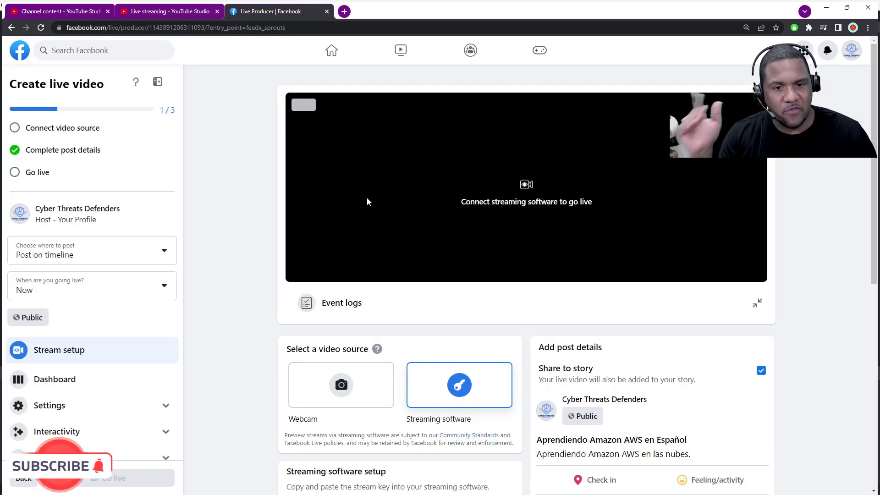
pyautogui.scroll(-8, 253, 250)
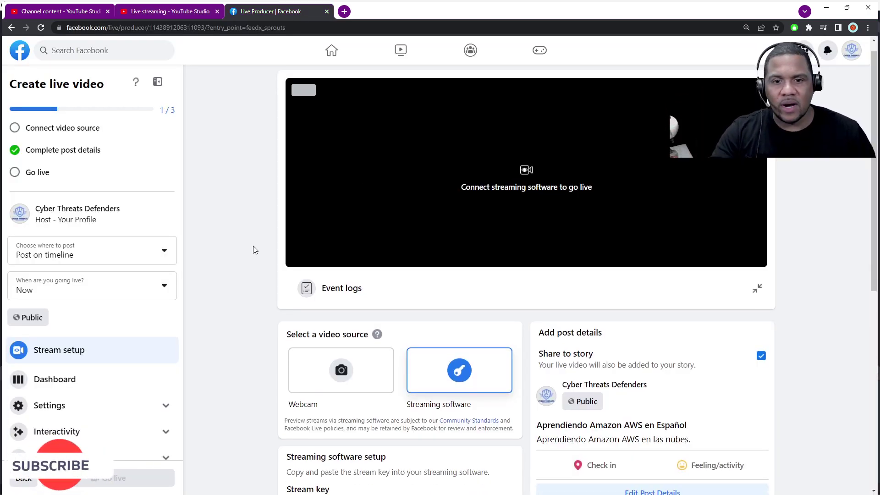
pyautogui.scroll(5, 253, 249)
pyautogui.scroll(-2, 422, 318)
pyautogui.scroll(5, 422, 320)
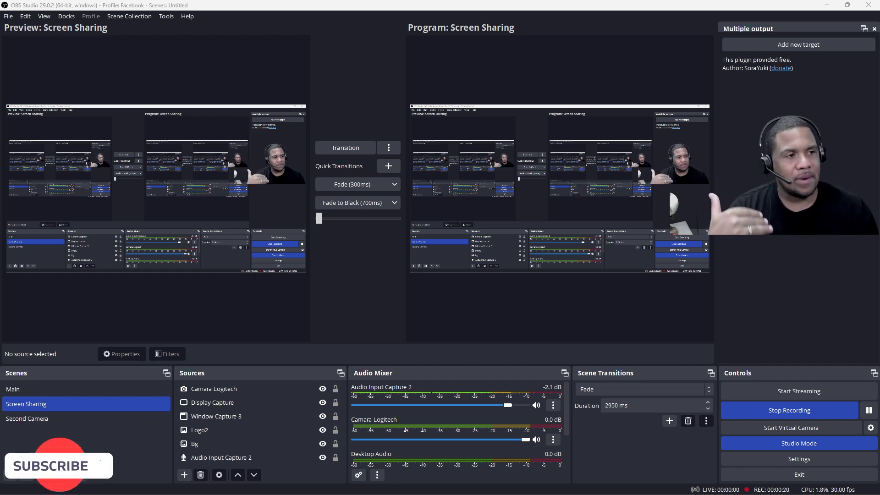
# Add a new streaming target in OBS Studio's Multiple output dock and name it YouTube
pyautogui.click(795, 45)
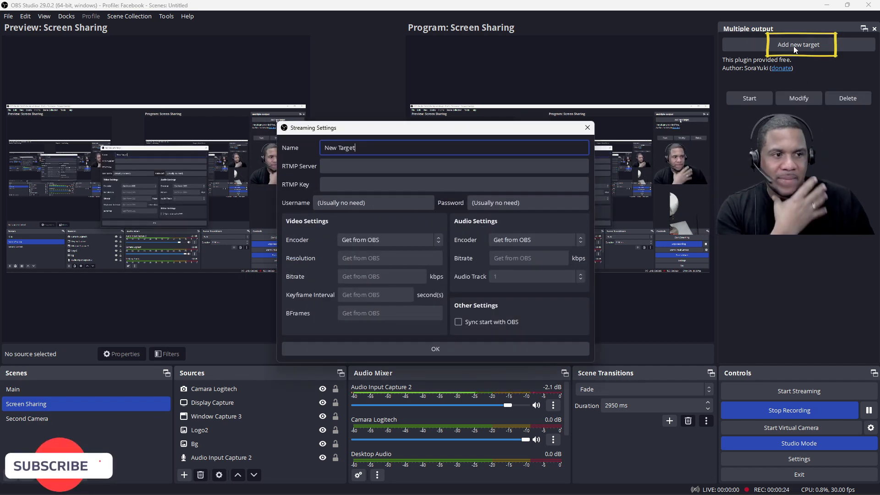
pyautogui.moveTo(399, 130); pyautogui.dragTo(416, 124)
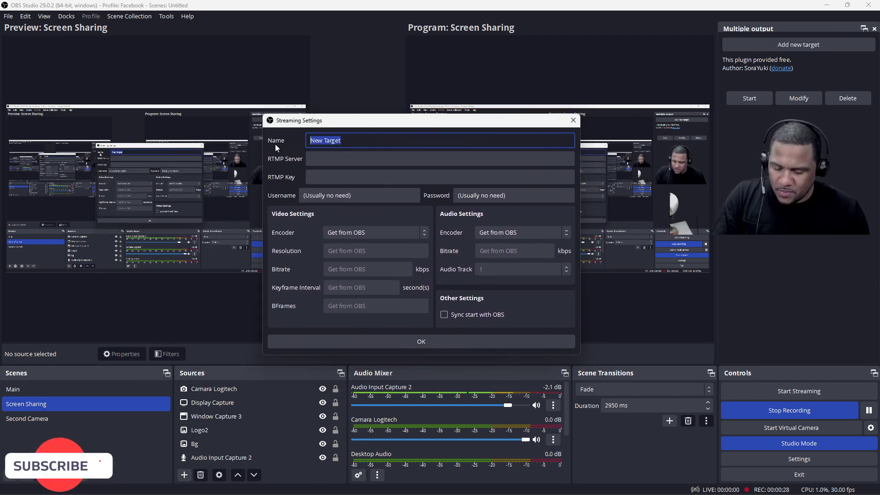
pyautogui.write('YouTube')
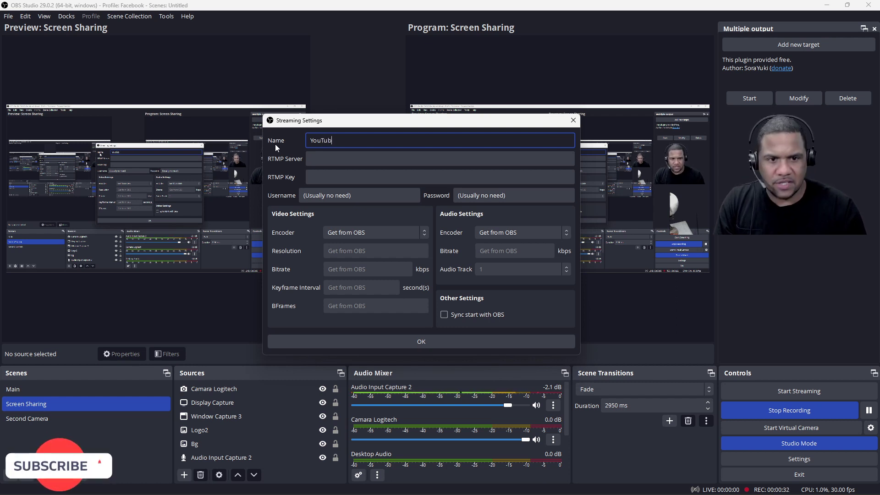